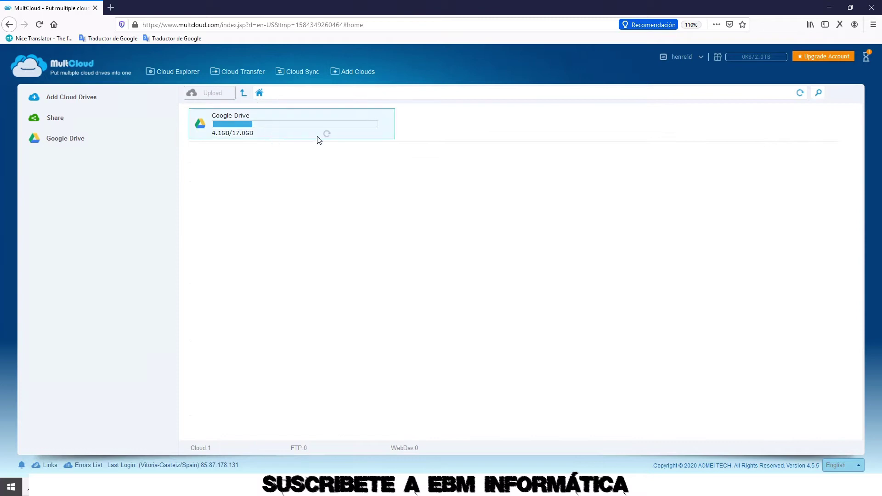
# - Add OneDrive as a new cloud named 'OneDrive' and connect to the Microsoft sign-in
pyautogui.click(76, 98)
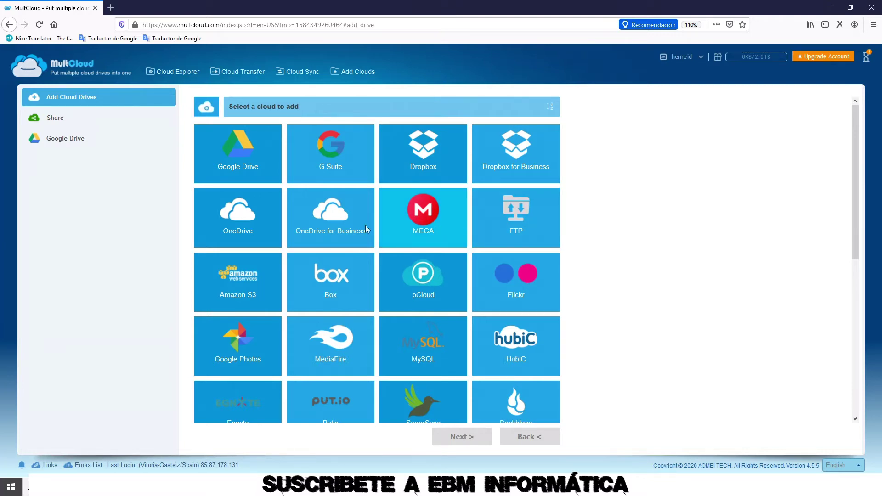
pyautogui.click(249, 224)
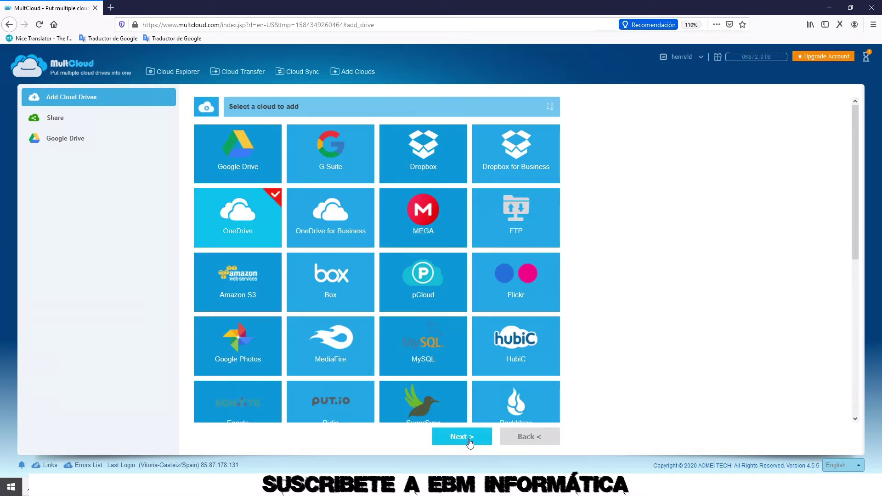
pyautogui.click(463, 442)
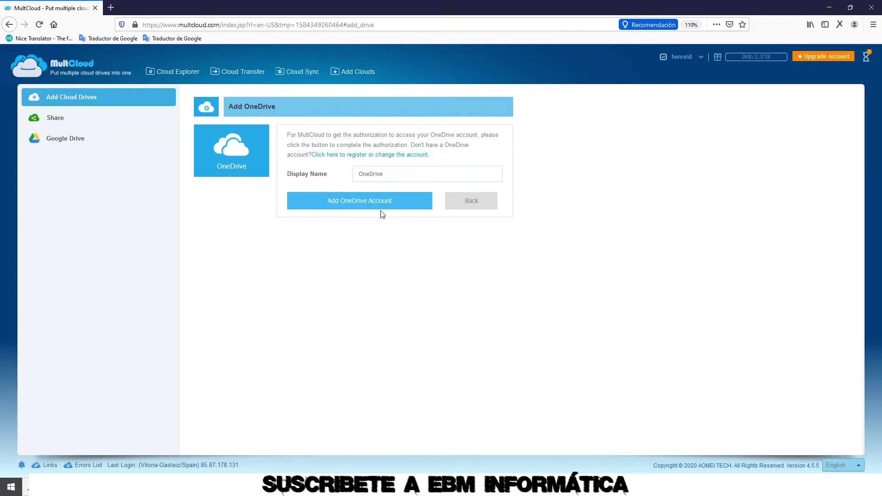
pyautogui.click(377, 204)
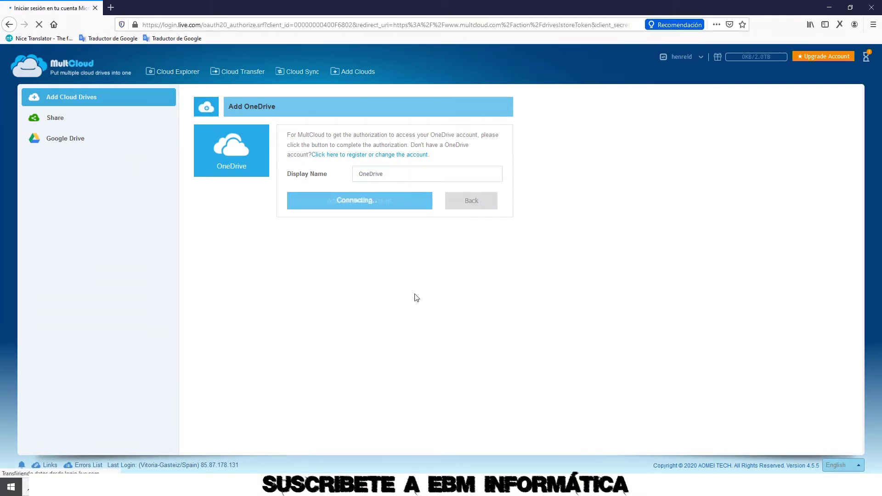
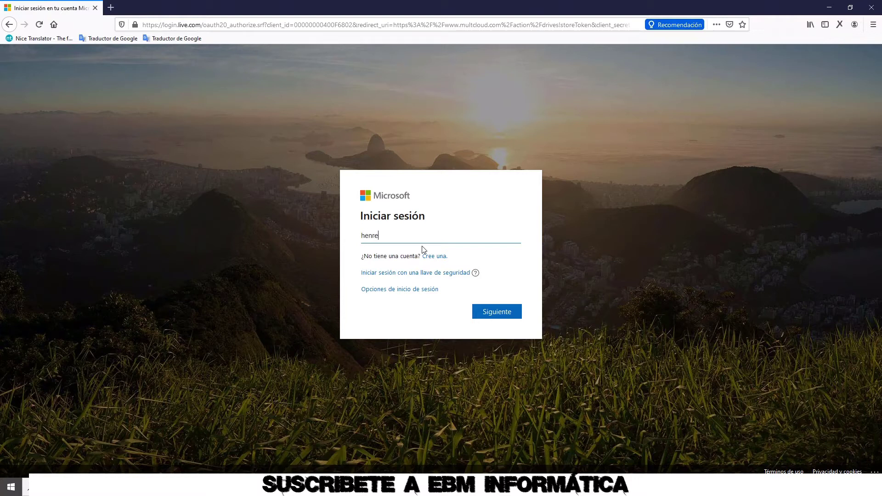
# - Sign in with the Microsoft account e-mail and password, save the login, and allow MultCloud access
pyautogui.click(491, 313)
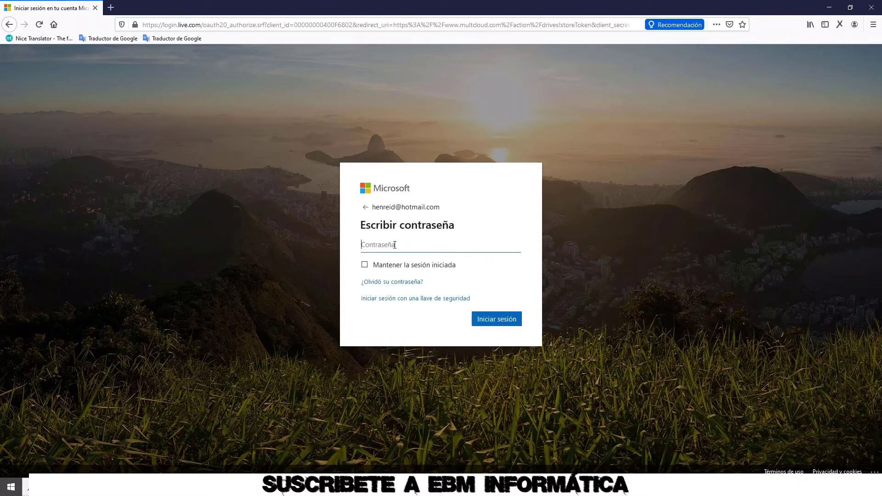
pyautogui.write('***********')
pyautogui.click(498, 320)
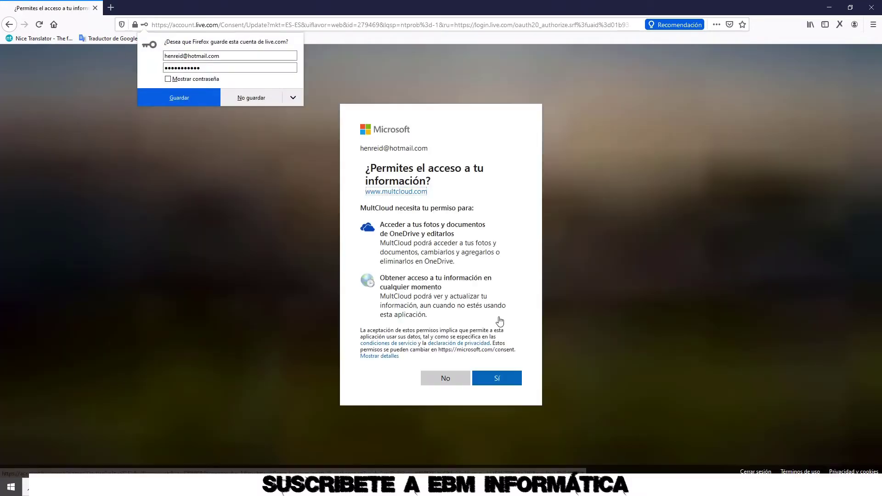
pyautogui.click(176, 94)
pyautogui.click(500, 378)
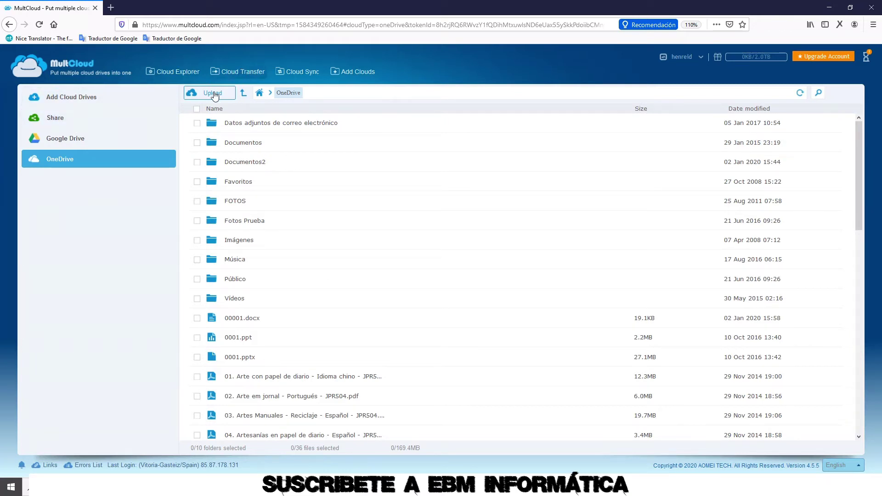
# - Link MEGA as a new cloud drive, then return to the overview listing all three clouds
pyautogui.click(260, 93)
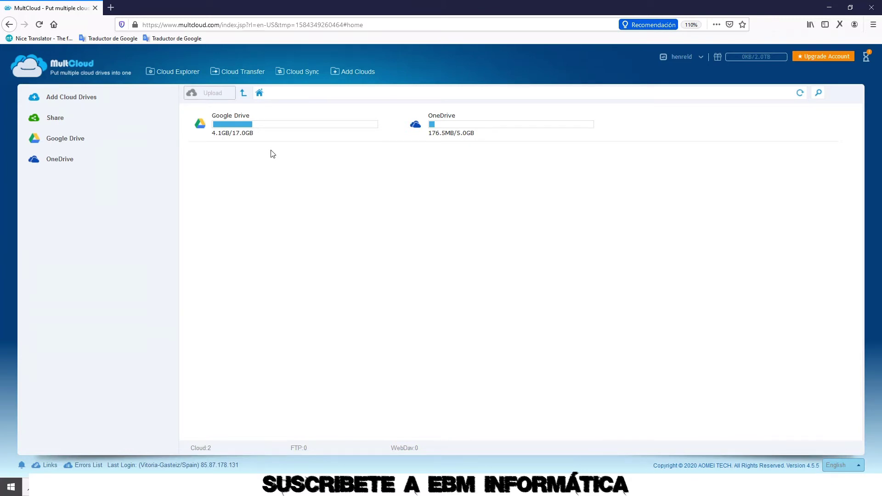
pyautogui.click(79, 97)
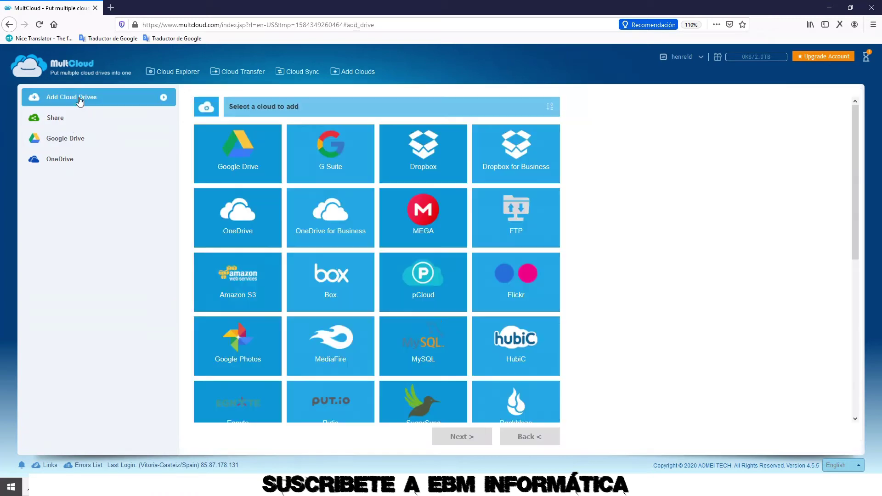
pyautogui.scroll(-2, 553, 348)
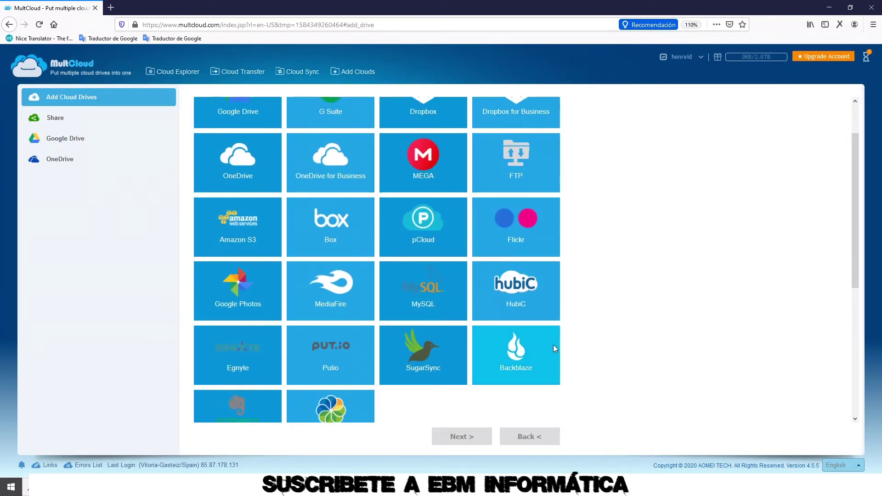
pyautogui.scroll(2, 552, 326)
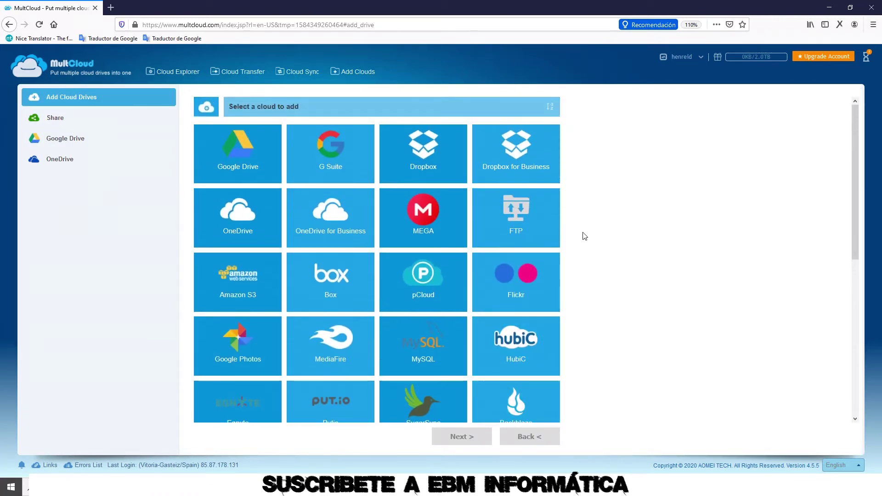
pyautogui.click(419, 216)
pyautogui.click(455, 436)
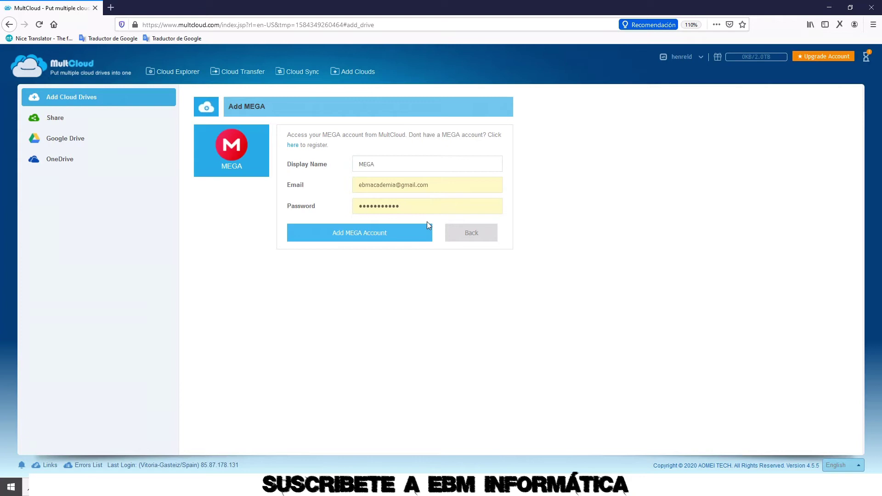
pyautogui.click(363, 235)
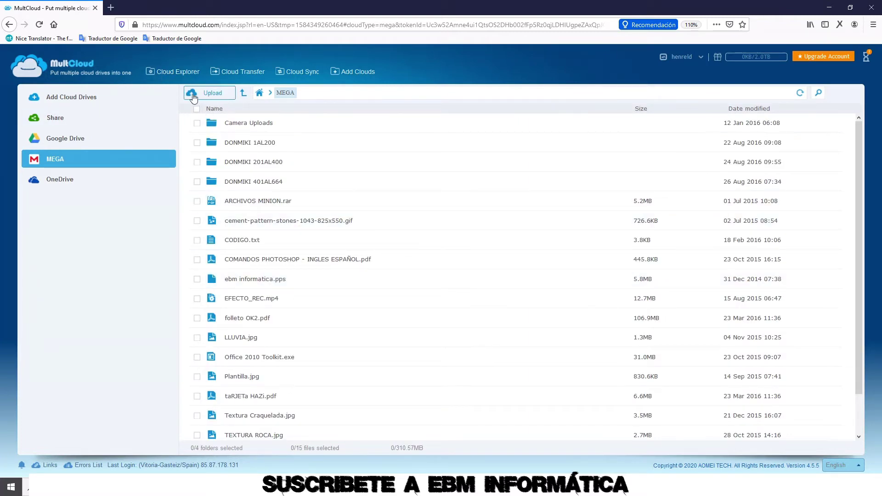
pyautogui.click(260, 94)
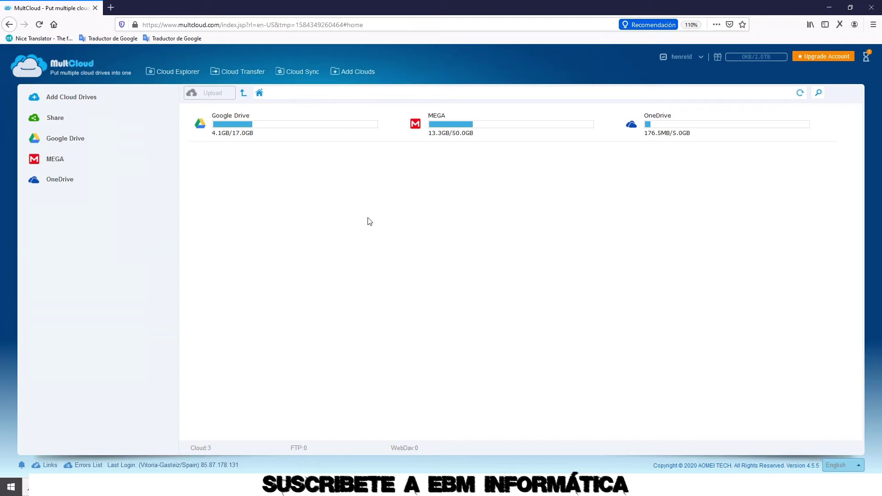
# - In Google Drive, choose Copy to on the DHL folder and pick MEGA as the destination
pyautogui.click(262, 126)
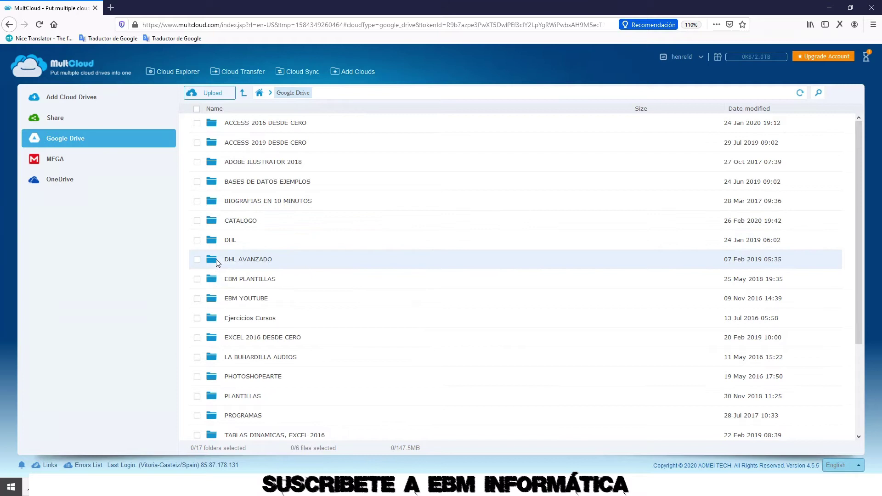
pyautogui.scroll(-2, 238, 251)
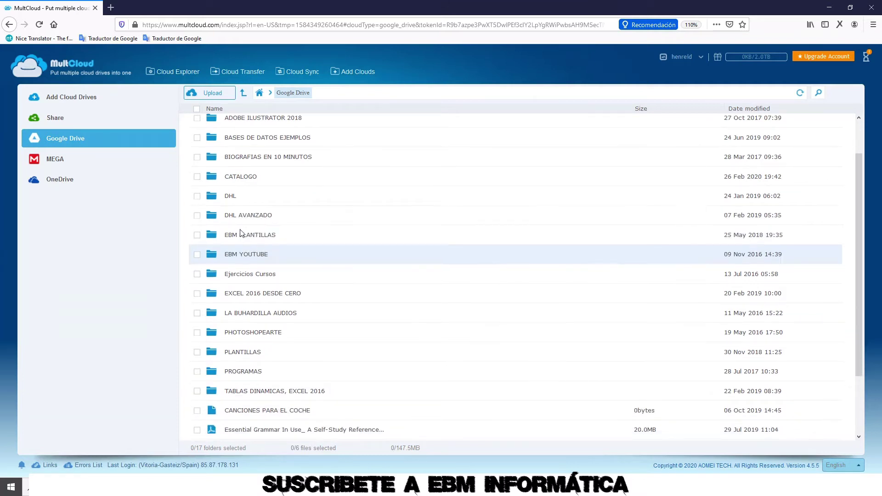
pyautogui.click(200, 200)
pyautogui.rightClick(214, 196)
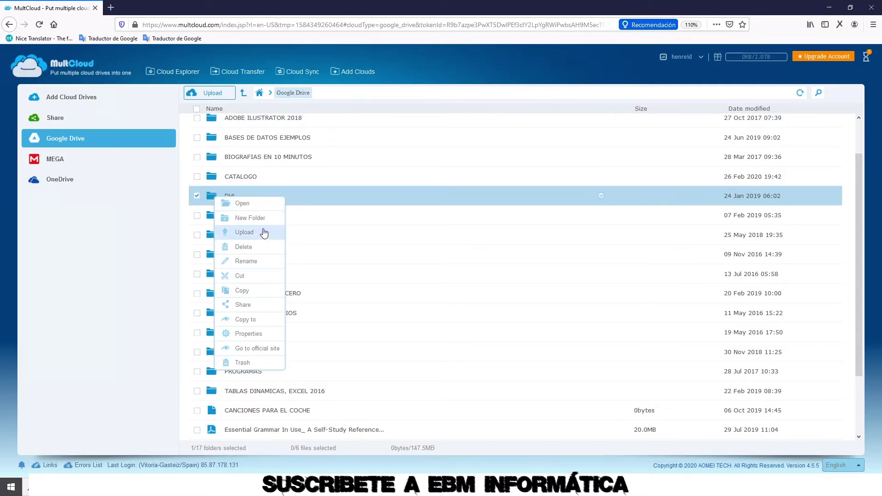
pyautogui.click(246, 319)
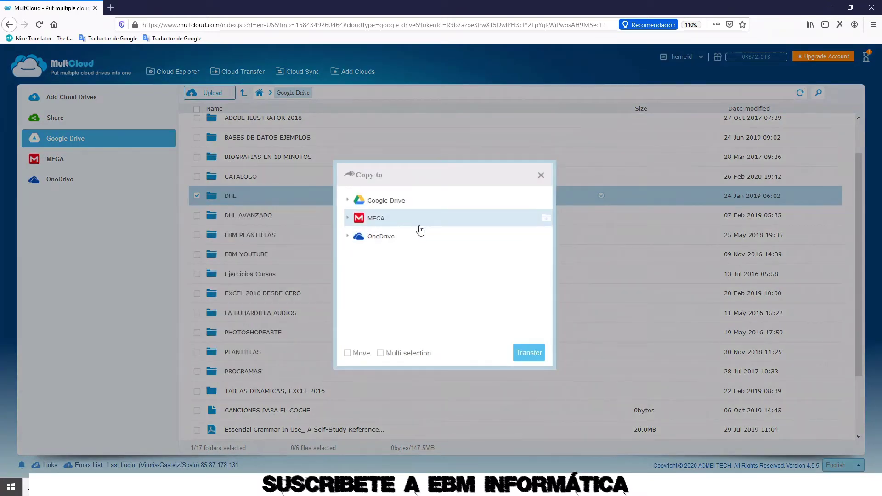
pyautogui.click(364, 222)
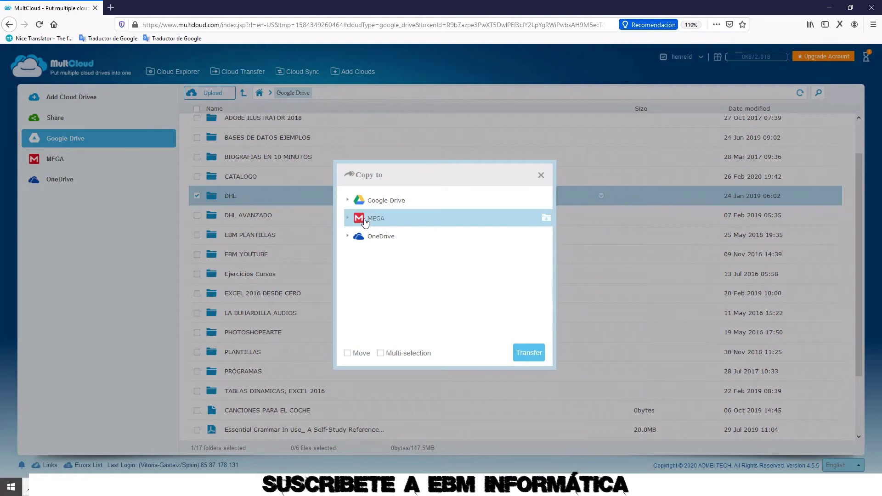
# - Transfer DHL to MEGA, then open MEGA from the overview to see the copied folder
pyautogui.click(529, 354)
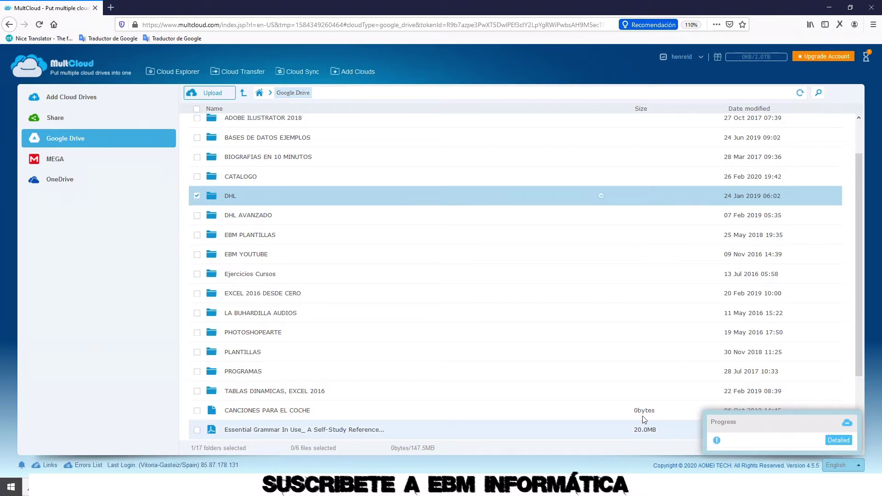
pyautogui.click(259, 93)
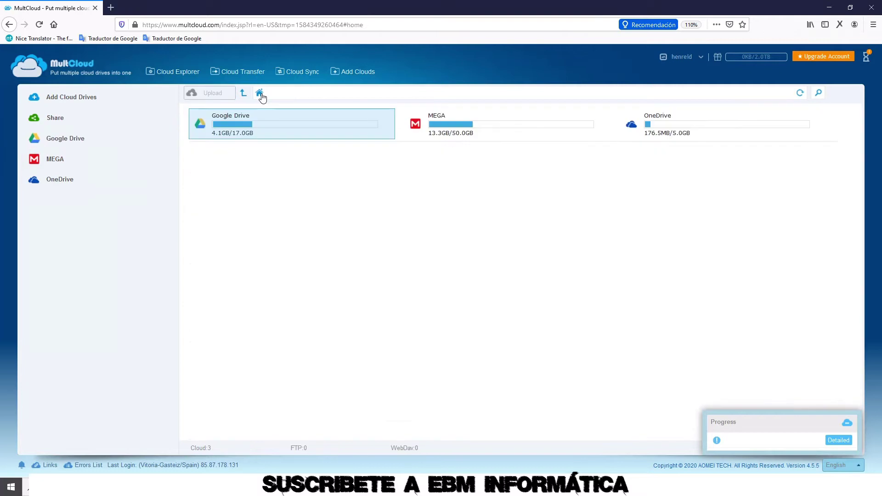
pyautogui.doubleClick(452, 134)
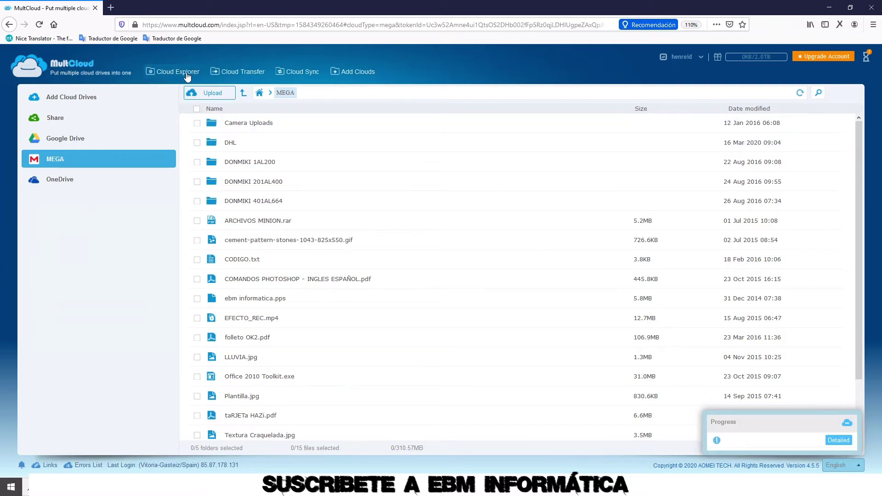
# - Glance at the cloud transfer page, then open Cloud Sync showing Task 1 as One-way Sync
pyautogui.click(241, 77)
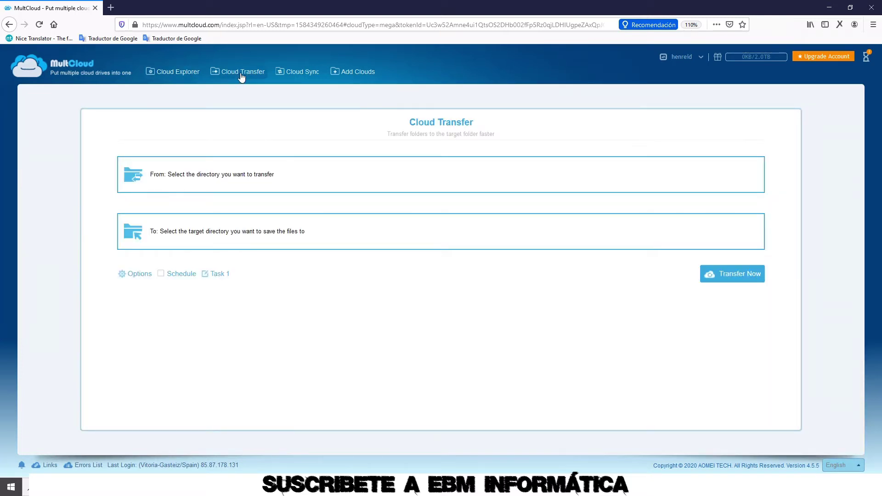
pyautogui.click(260, 182)
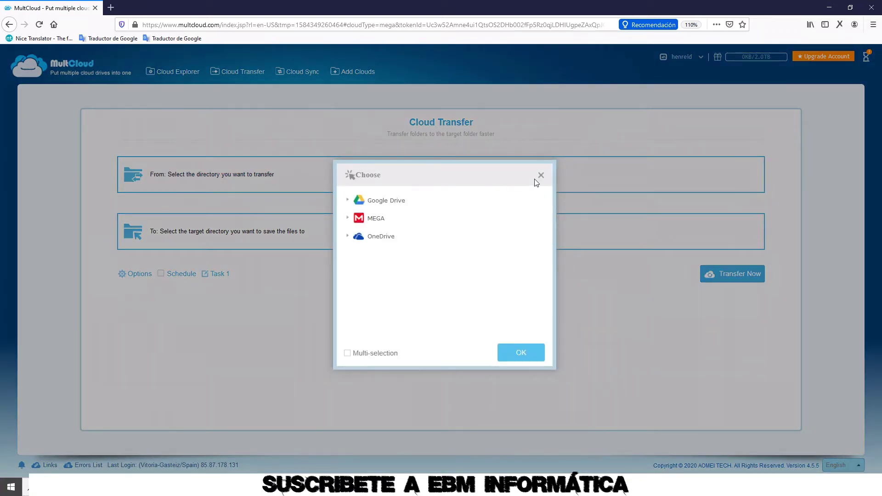
pyautogui.click(541, 176)
pyautogui.click(188, 76)
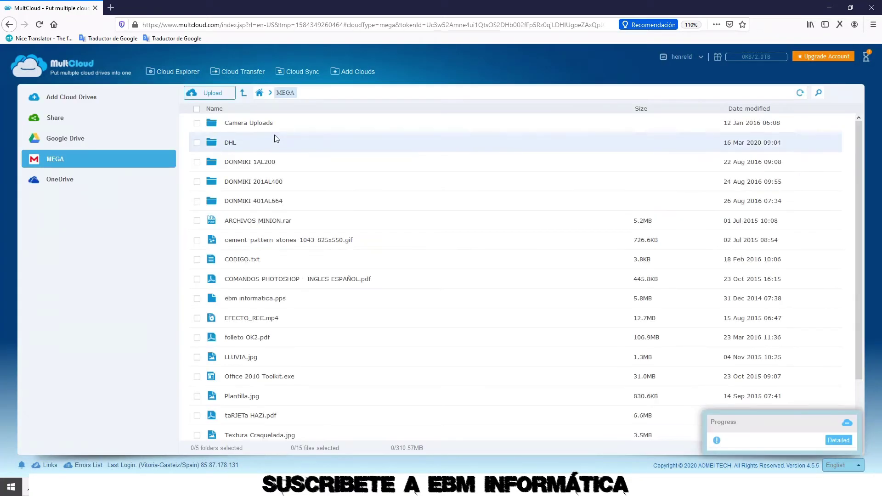
pyautogui.click(302, 75)
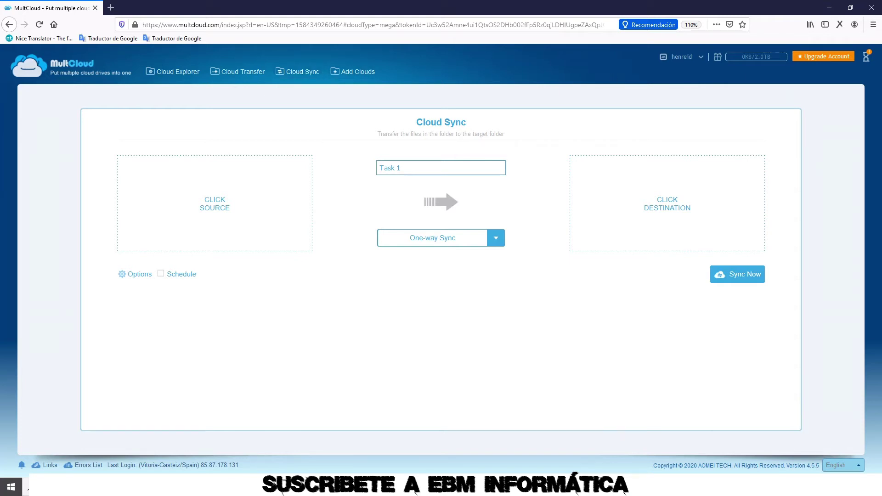
# - Review the paid upgrade plans, close the extra tab, and return to the Add Clouds page
pyautogui.click(818, 58)
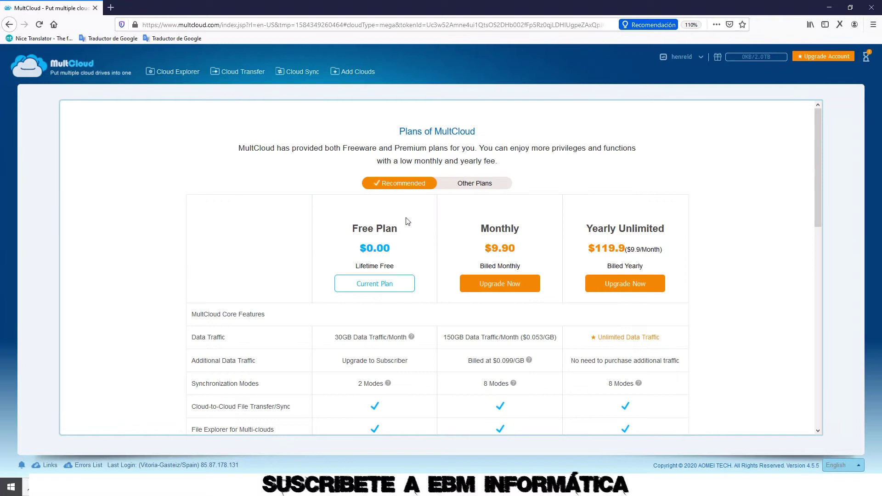
pyautogui.scroll(-2, 407, 222)
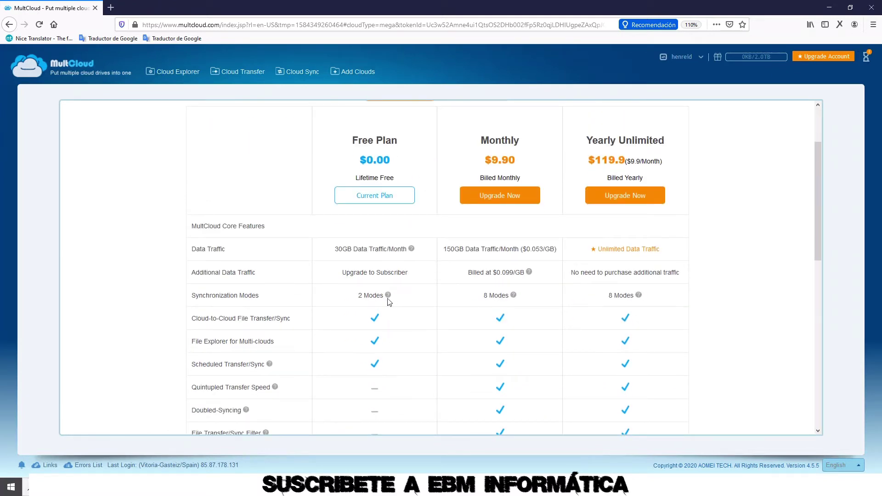
pyautogui.moveTo(388, 298)
pyautogui.click(64, 68)
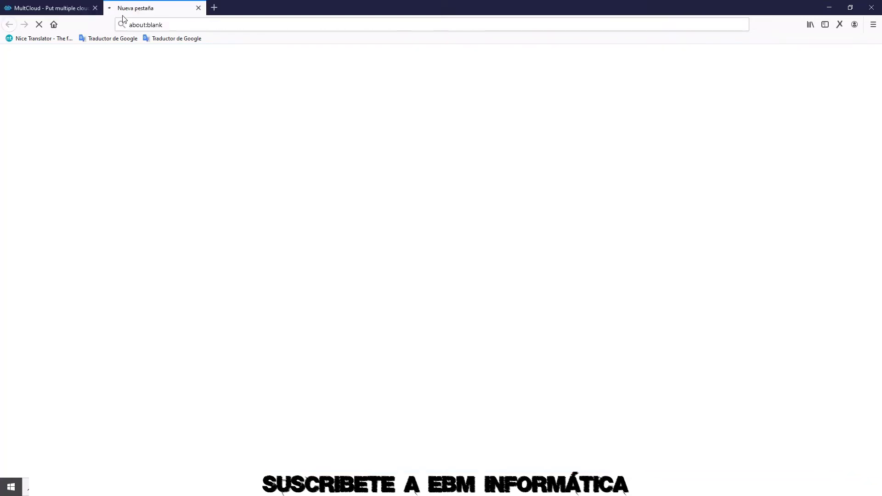
pyautogui.click(198, 8)
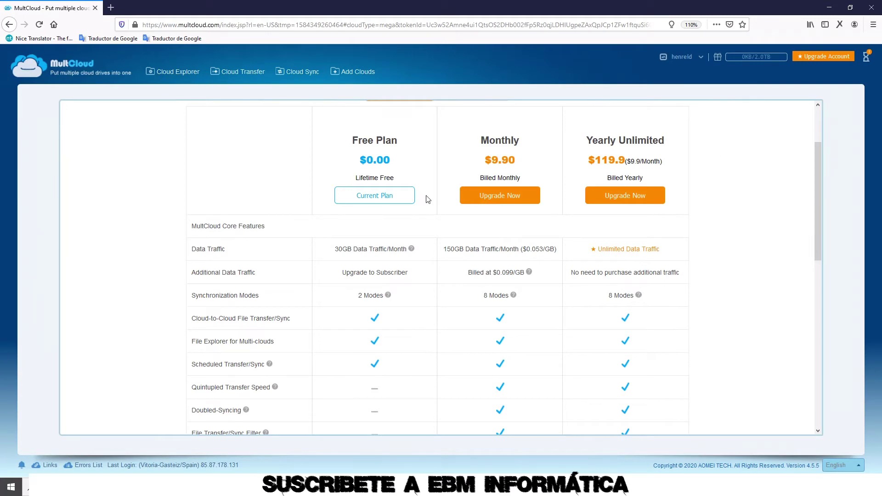
pyautogui.click(352, 72)
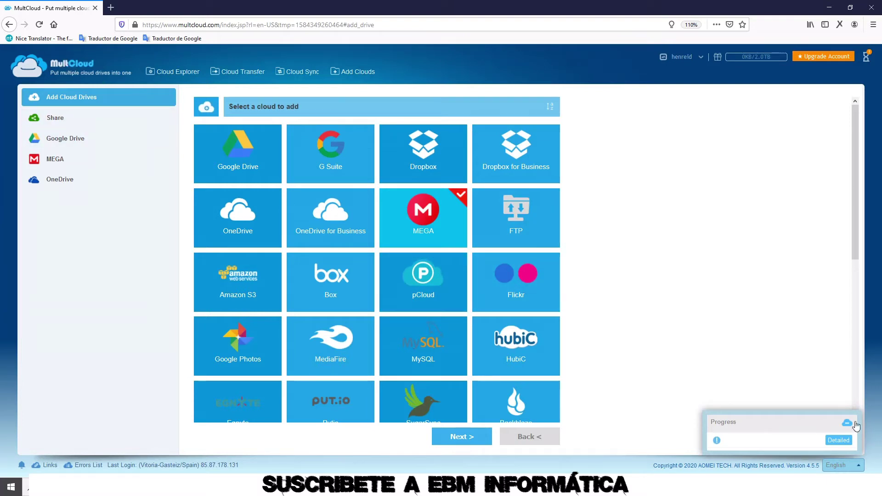
# - Scroll through all the supported cloud service tiles on the Add Cloud Drives page
pyautogui.scroll(-6, 597, 285)
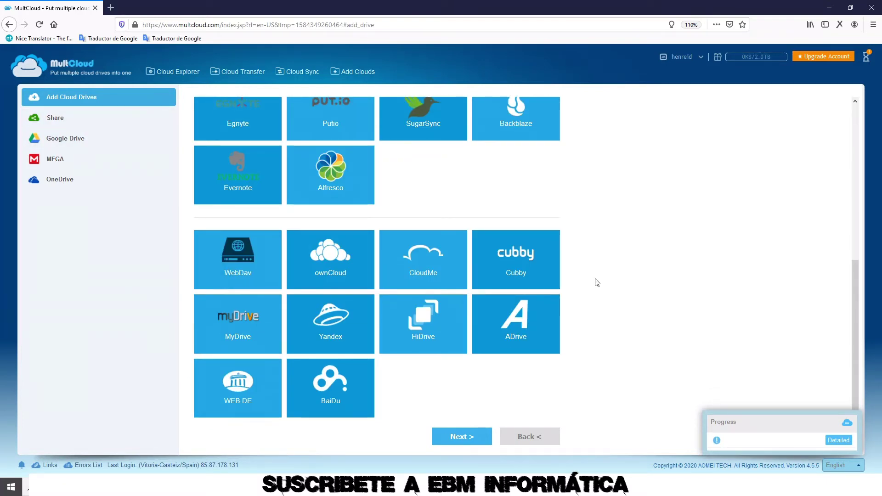
pyautogui.scroll(6, 596, 282)
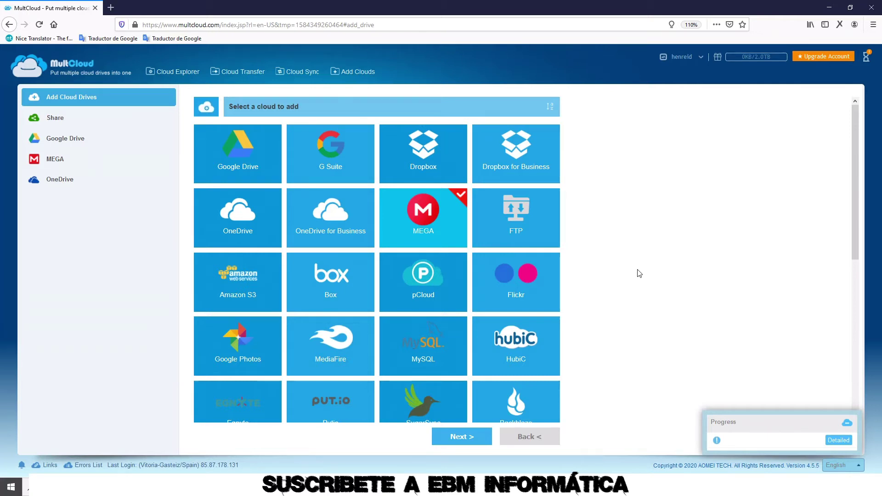
pyautogui.scroll(-3, 636, 273)
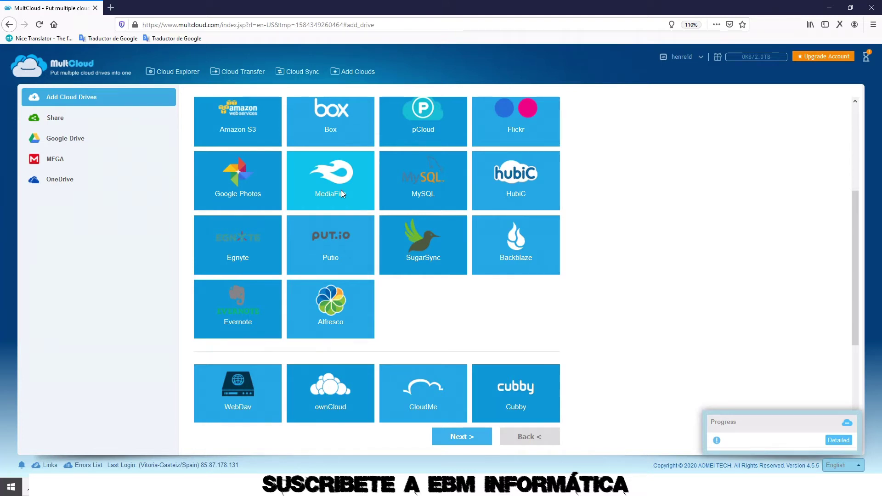
pyautogui.scroll(-3, 341, 189)
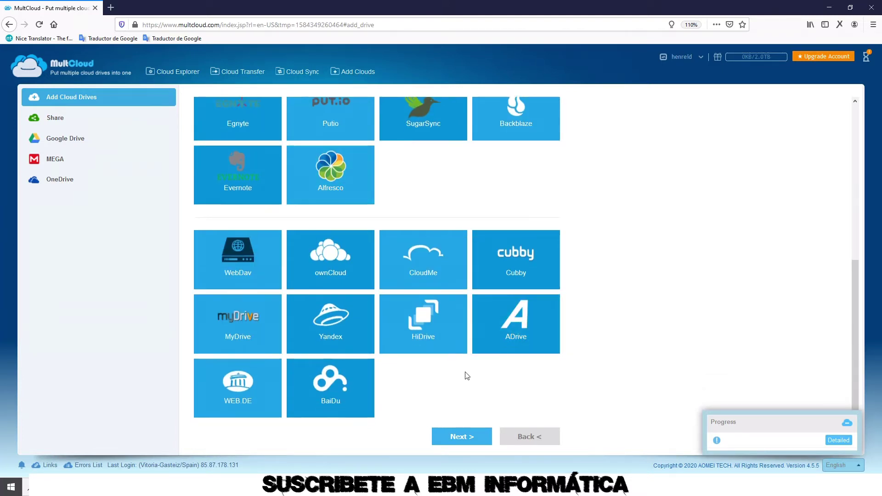
pyautogui.scroll(6, 455, 324)
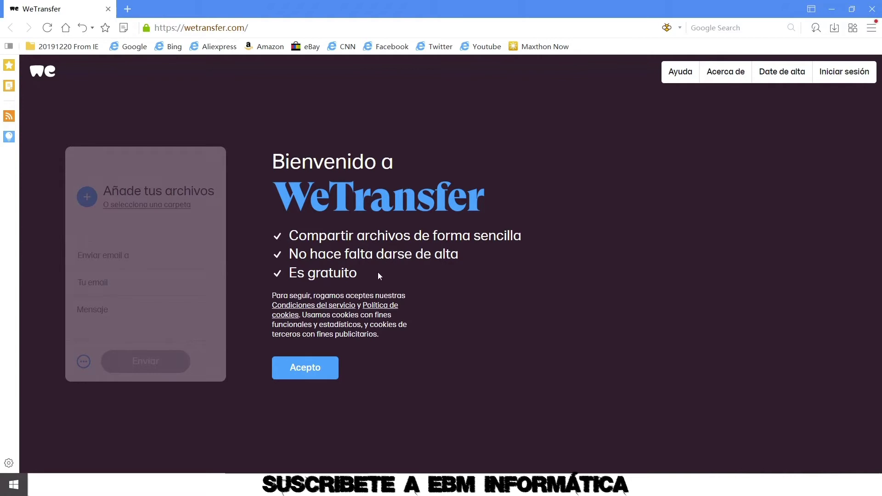
# - Accept WeTransfer's terms, add Blue Screen - 17584.mp4, and enter the recipient's e-mail address
pyautogui.click(304, 367)
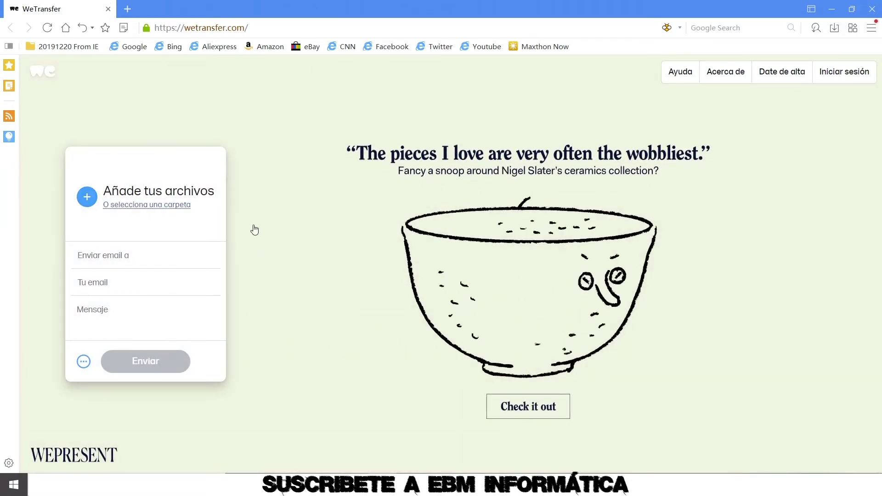
pyautogui.click(155, 196)
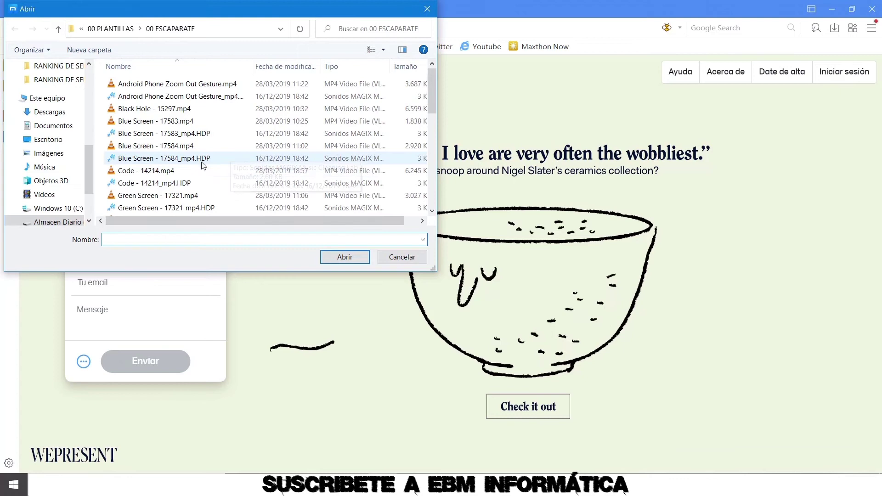
pyautogui.doubleClick(166, 145)
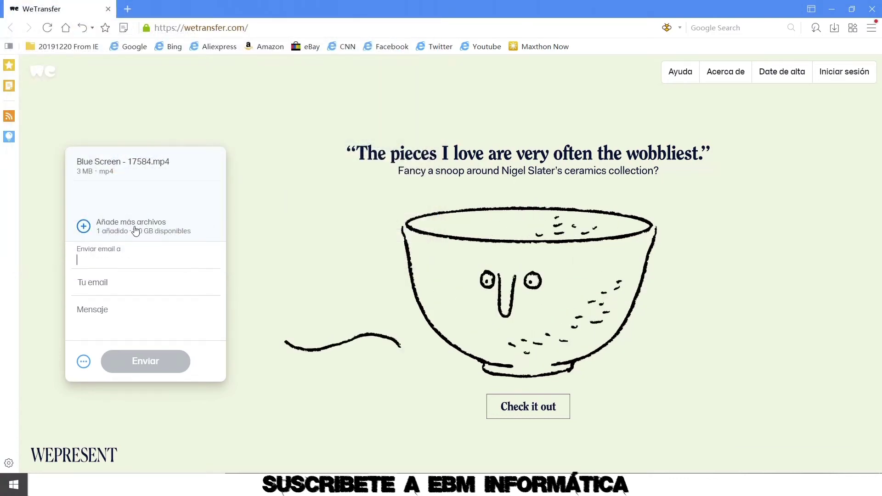
pyautogui.click(169, 257)
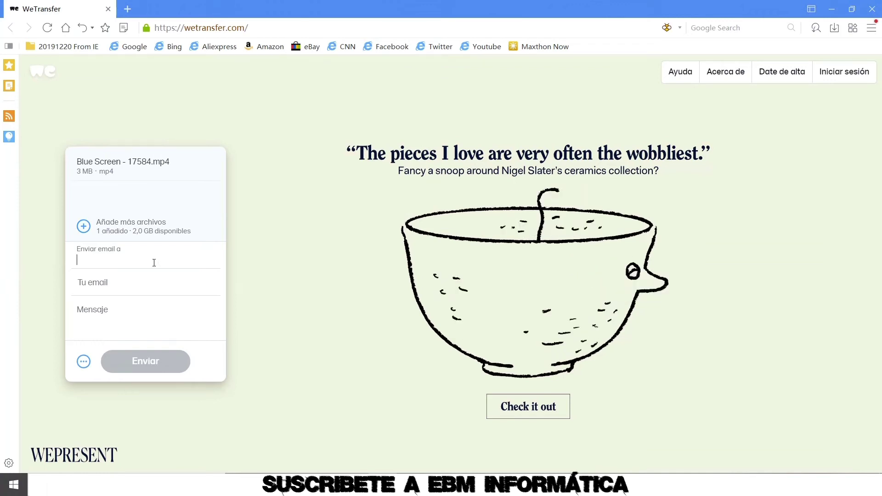
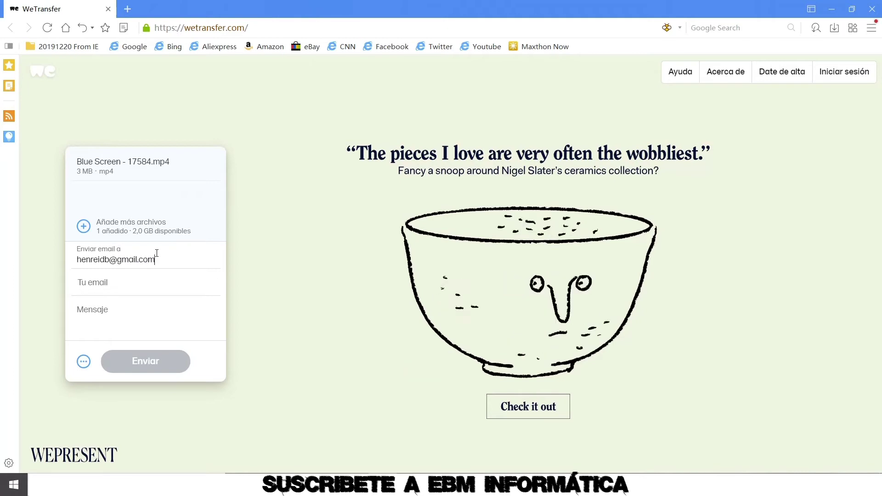
pyautogui.click(128, 282)
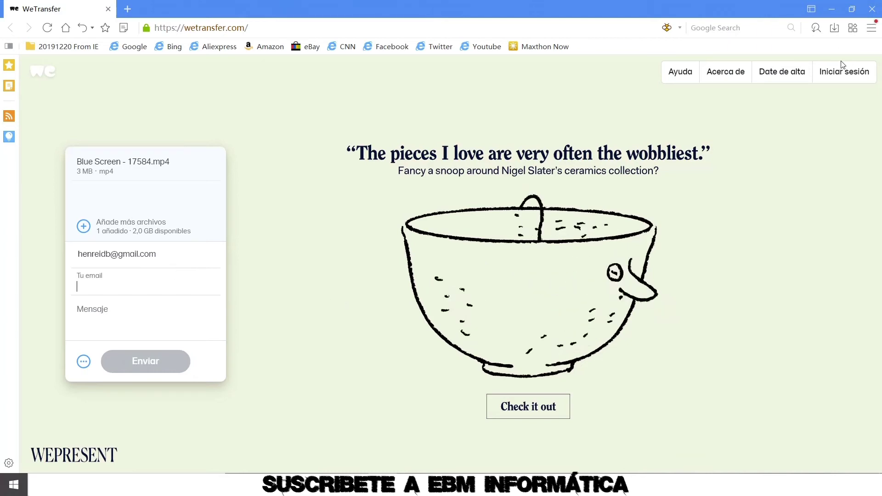
# - Compare the free and WeTransfer Pro pricing cards under Date de alta, then choose the free sign-up form
pyautogui.click(785, 74)
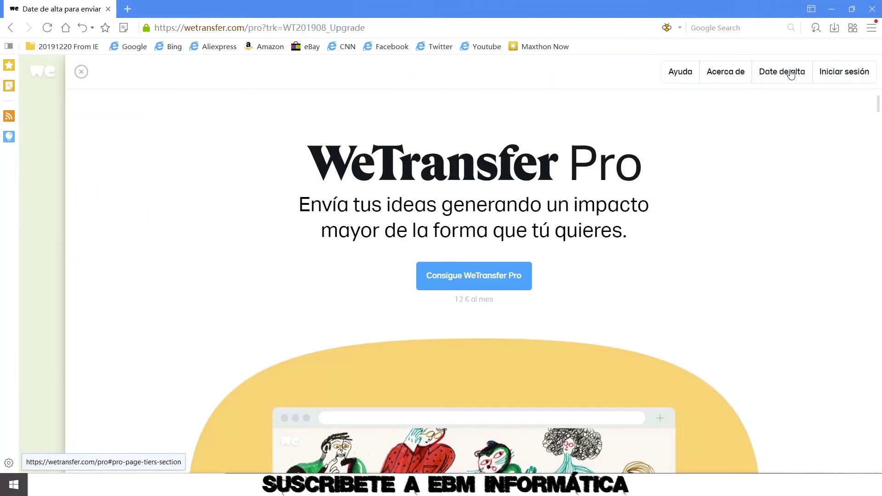
pyautogui.scroll(-10, 712, 168)
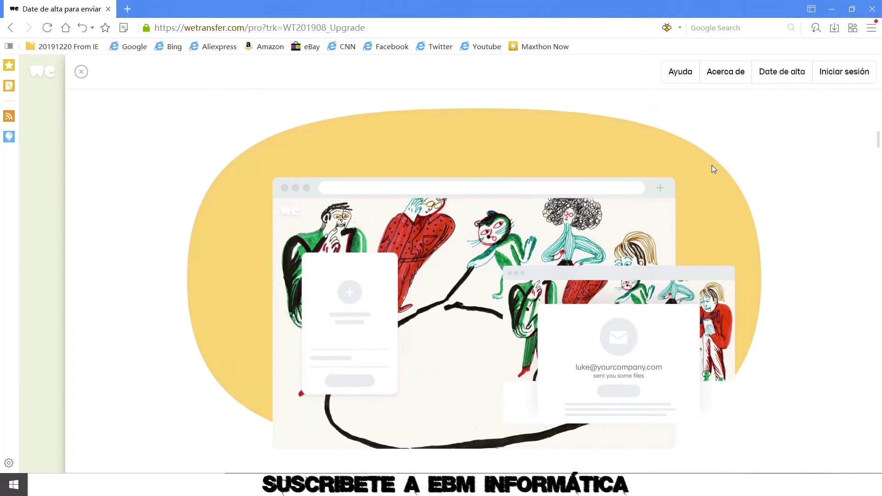
pyautogui.scroll(-15, 713, 168)
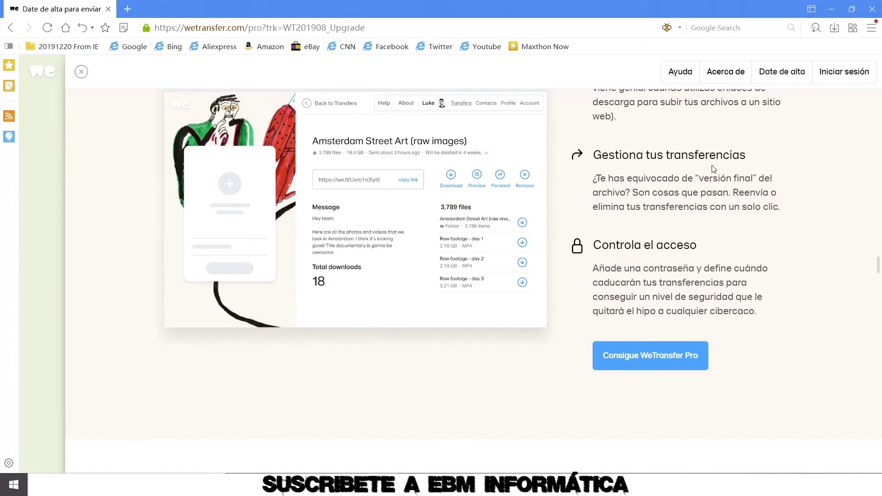
pyautogui.scroll(-15, 713, 168)
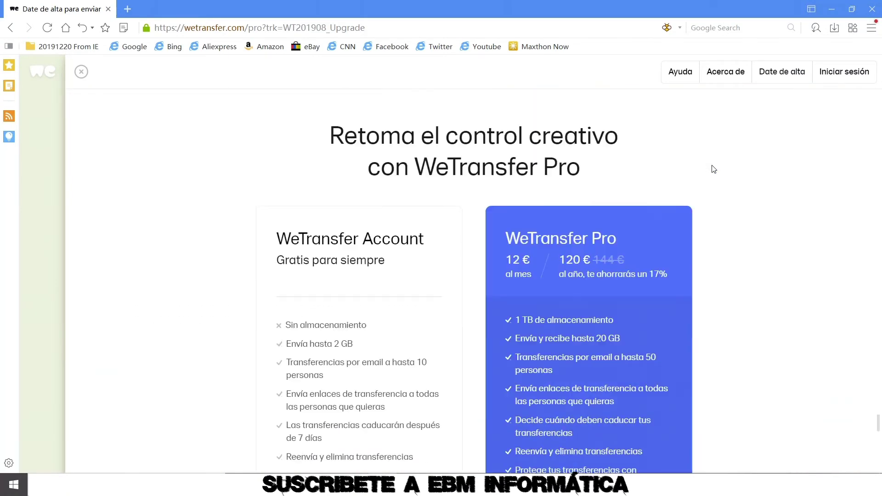
pyautogui.scroll(-5, 737, 214)
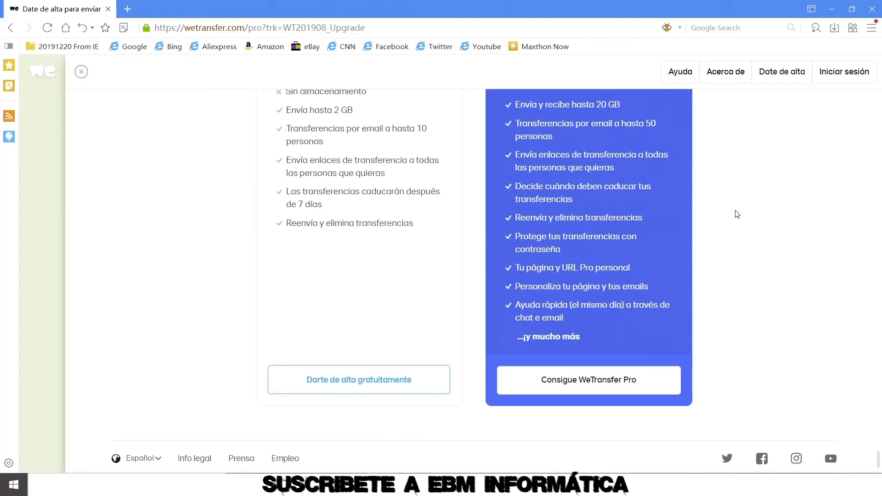
pyautogui.scroll(4, 736, 214)
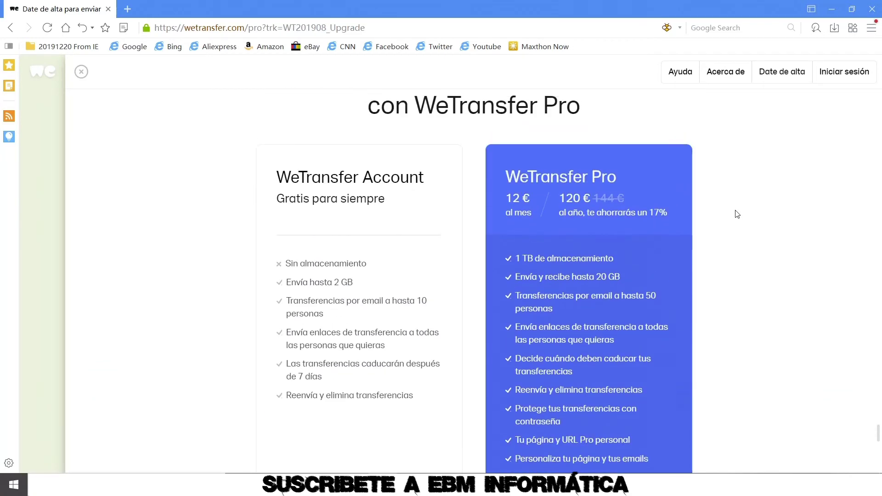
pyautogui.scroll(-5, 737, 214)
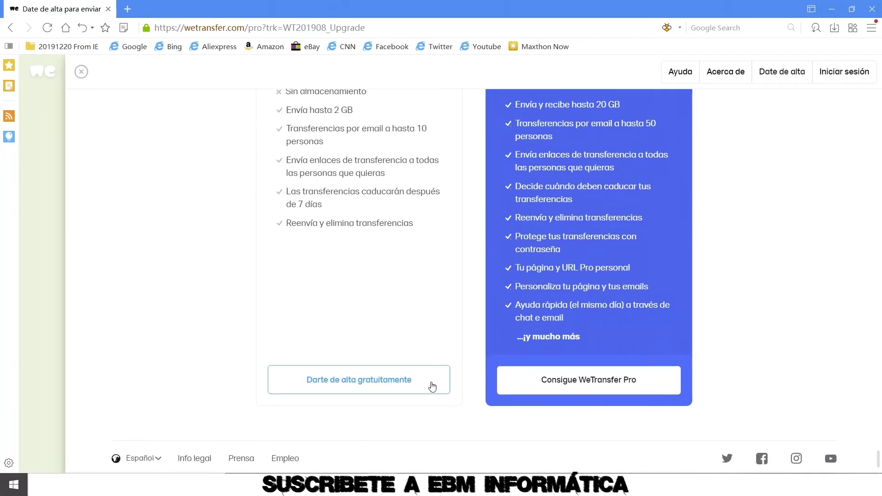
pyautogui.click(370, 384)
# - Register the free WeTransfer account with full name, e-mail and confirmed password, accepting the terms of service
pyautogui.click(481, 197)
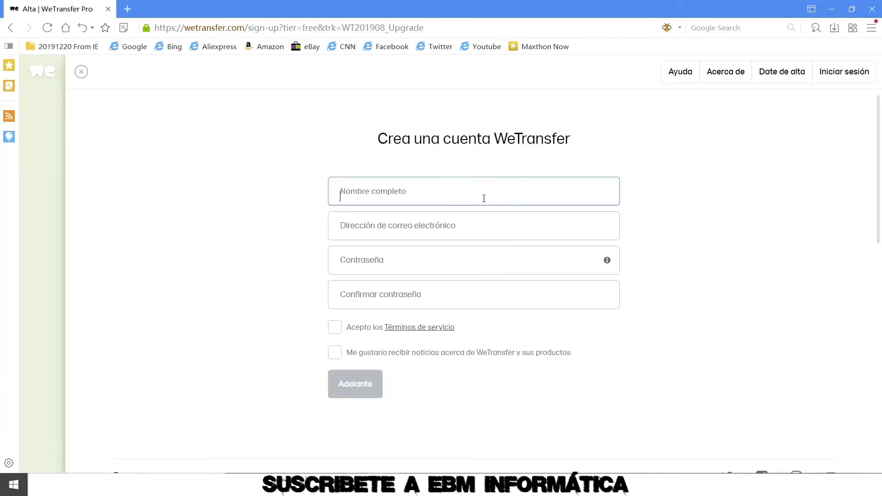
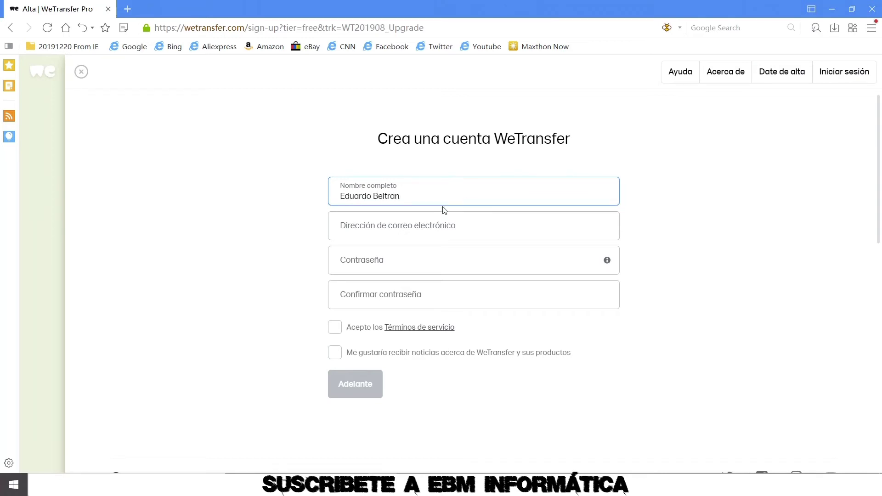
pyautogui.click(418, 225)
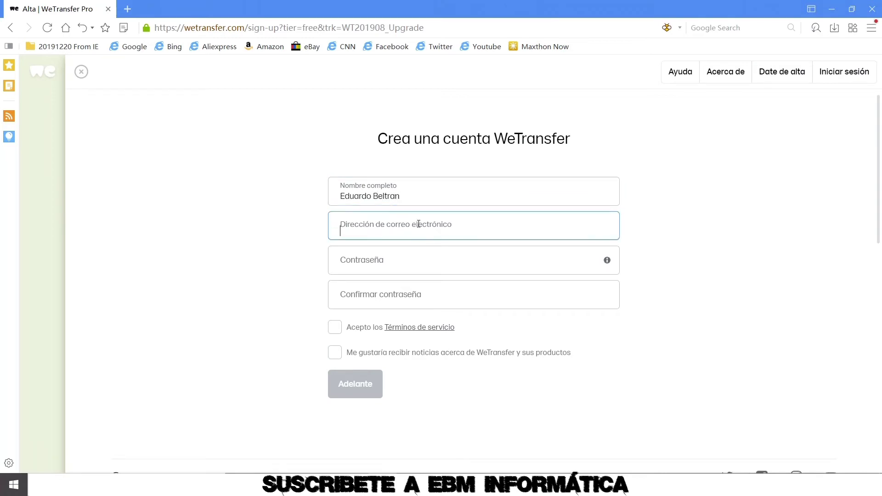
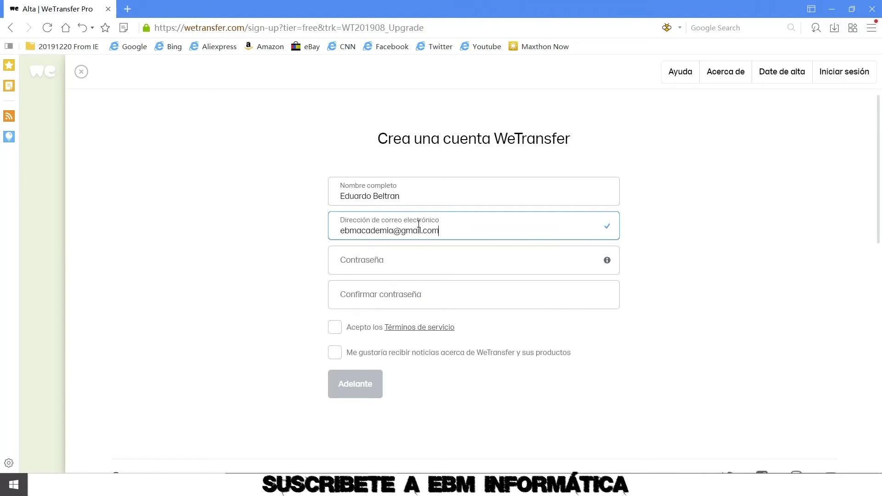
pyautogui.click(411, 260)
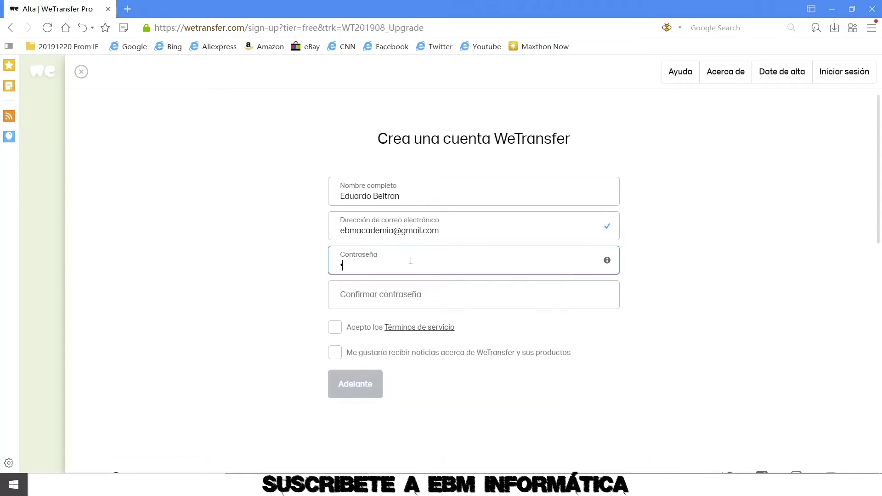
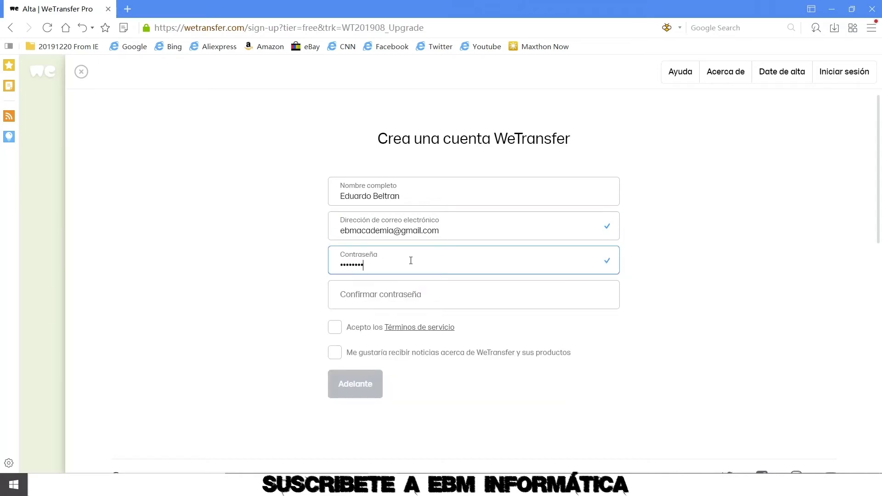
pyautogui.press('Tab')
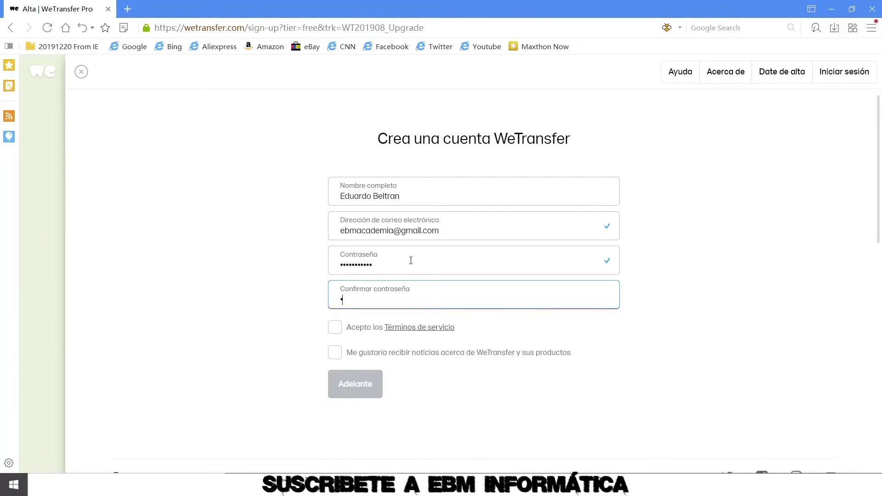
pyautogui.click(334, 327)
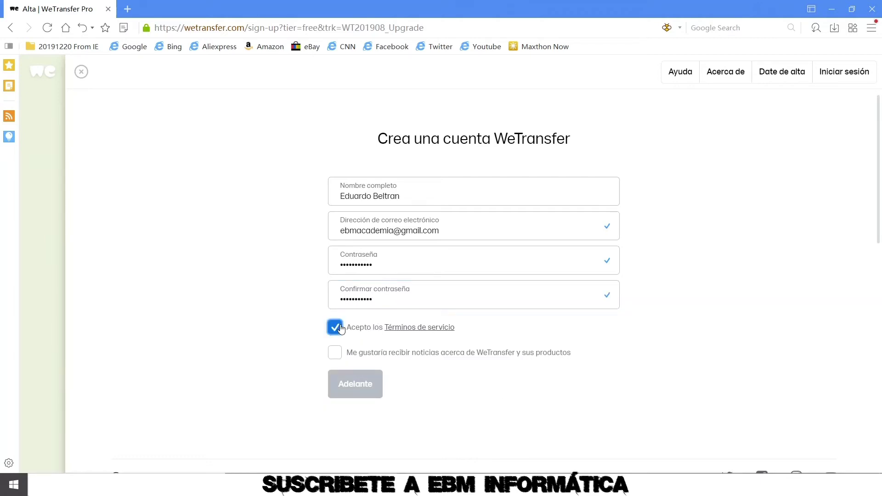
pyautogui.click(364, 391)
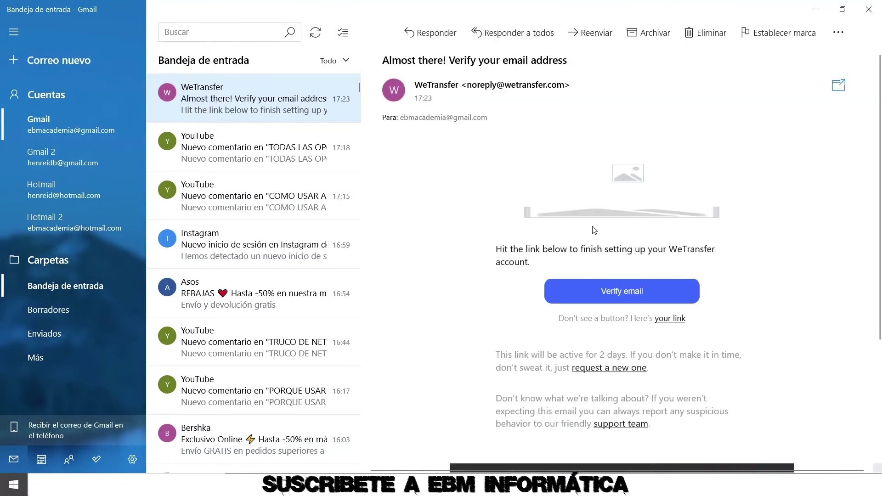
# - Use the verification e-mail's Verify email button to confirm the new WeTransfer account
pyautogui.click(655, 296)
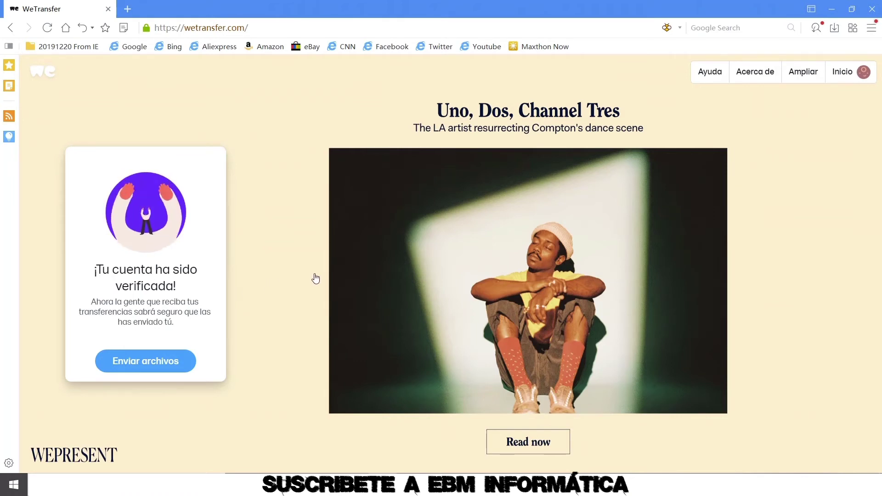
# - Start a new WeTransfer transfer and add the second recipient's e-mail address
pyautogui.click(182, 362)
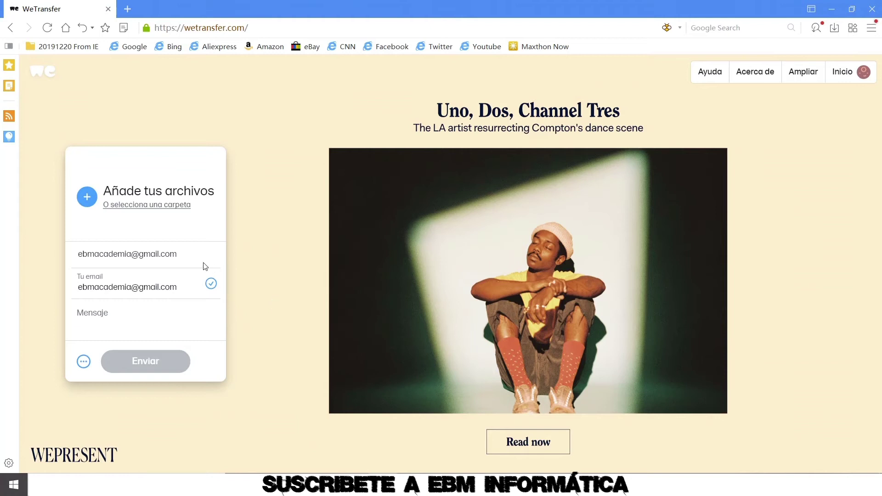
pyautogui.click(180, 256)
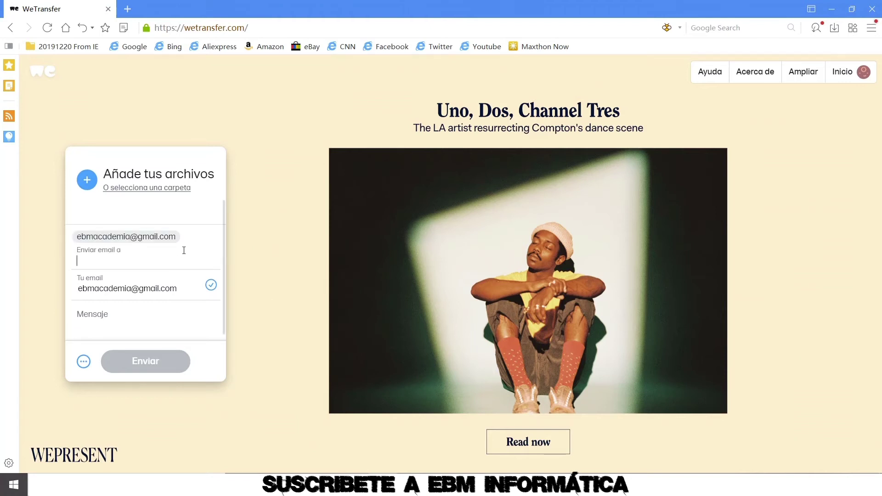
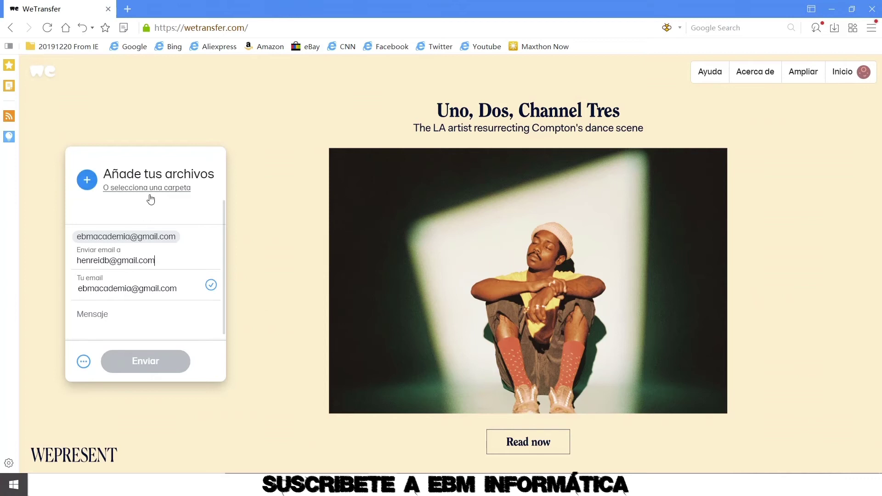
# - Attach the video Blue Screen - 17584.mp4 and write the message 'te envio archivo'
pyautogui.click(147, 187)
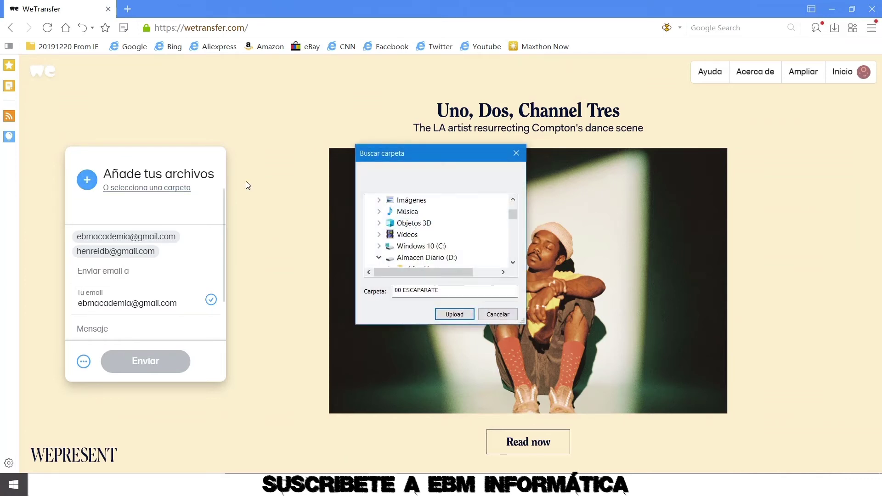
pyautogui.click(498, 314)
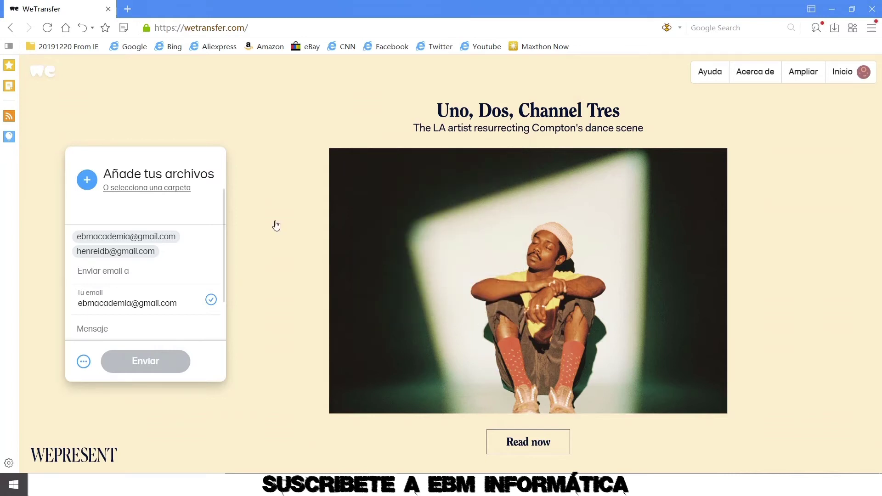
pyautogui.click(161, 183)
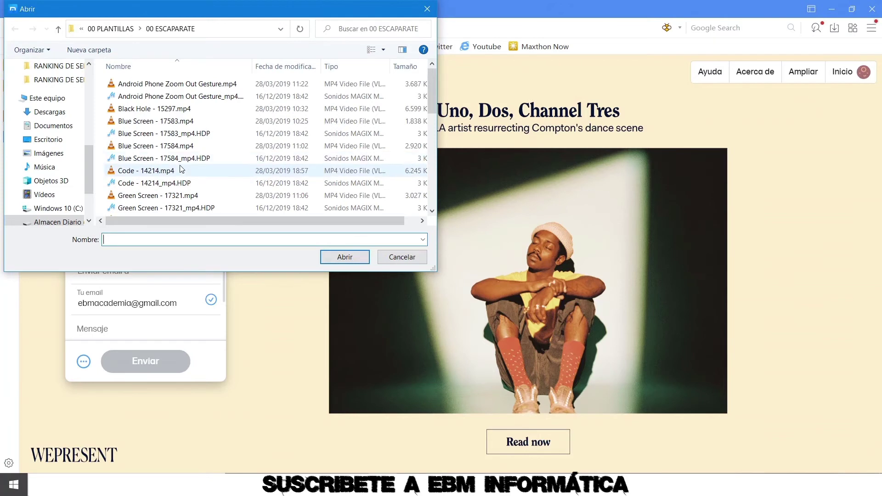
pyautogui.doubleClick(179, 146)
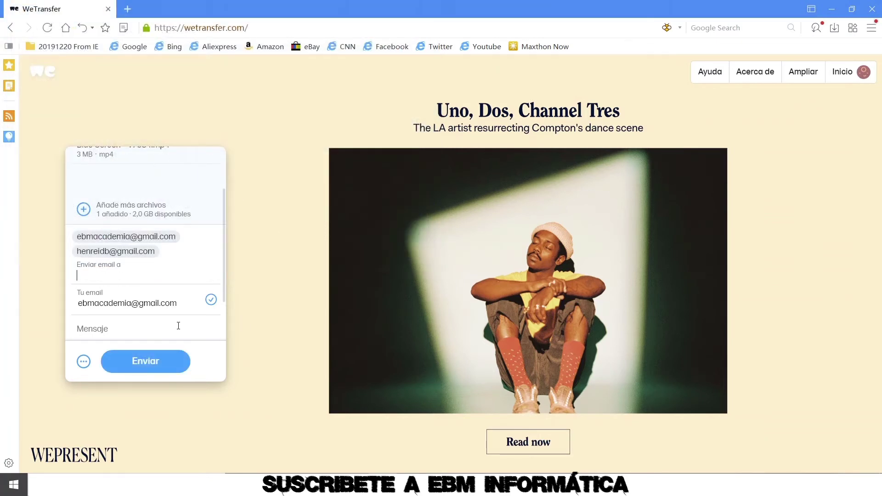
pyautogui.click(177, 327)
pyautogui.write('te envio archivo')
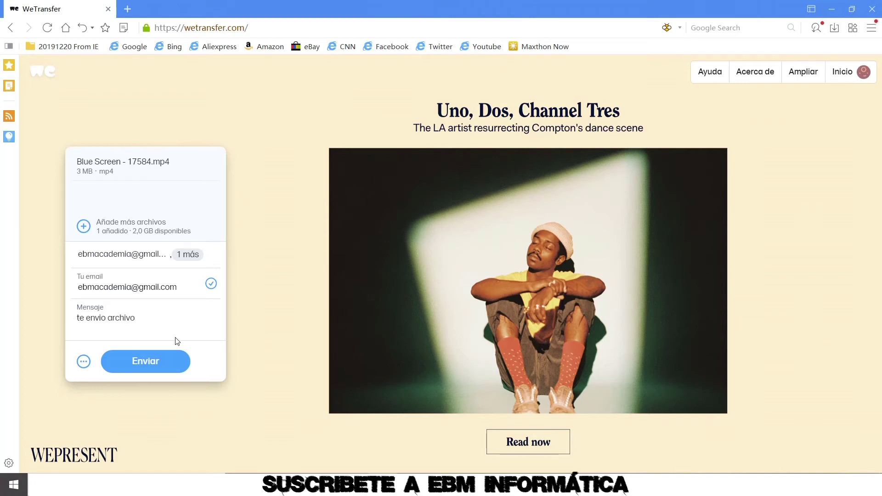
# - Send the video transfer, then check its details: both recipients, the file and the message
pyautogui.click(142, 367)
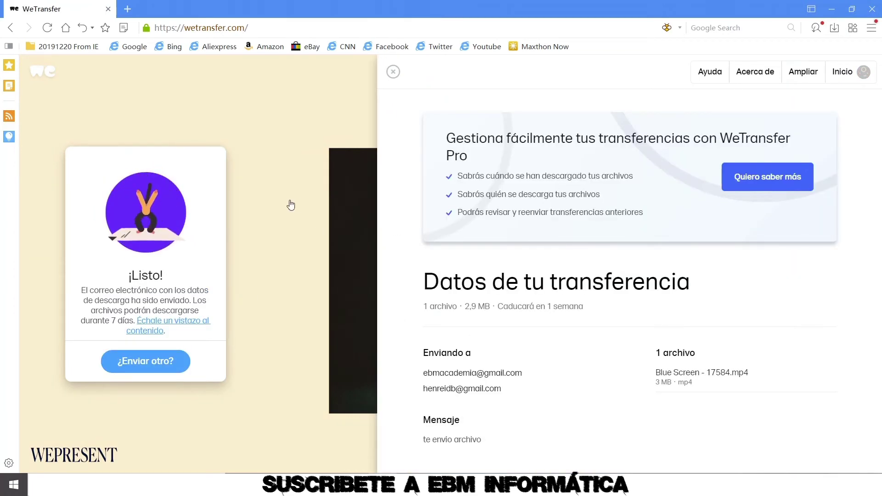
pyautogui.click(276, 199)
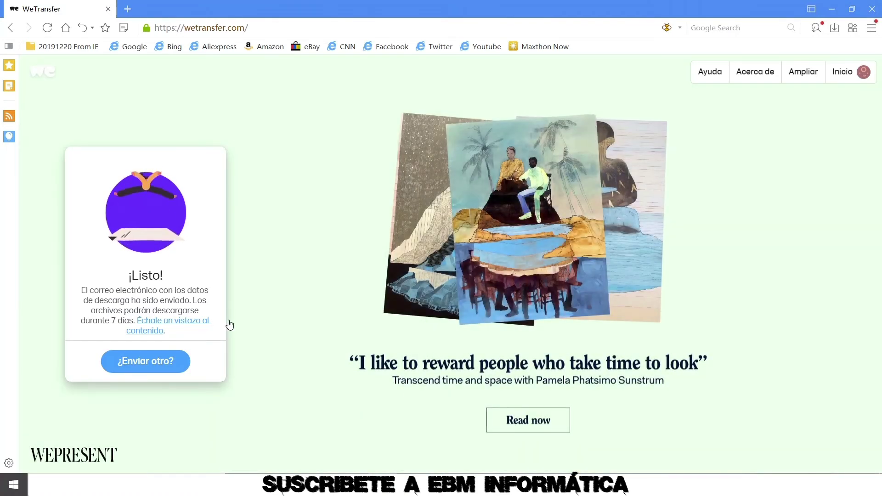
pyautogui.click(190, 325)
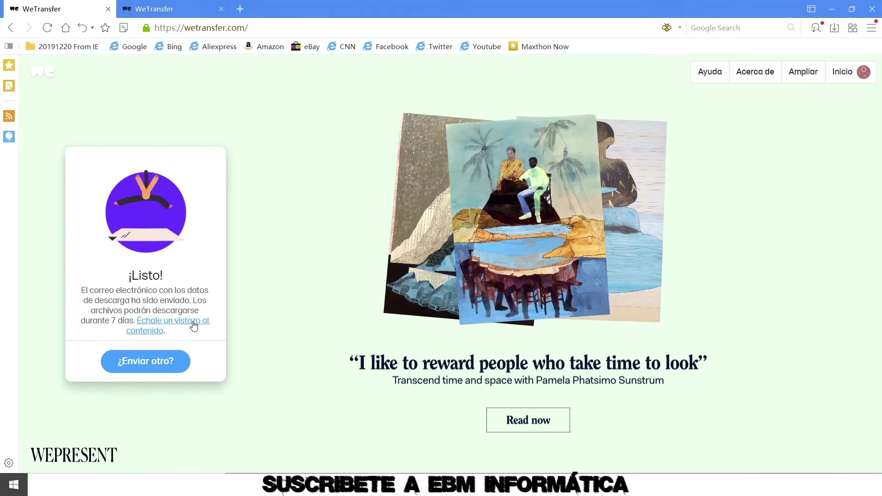
pyautogui.scroll(-3, 480, 296)
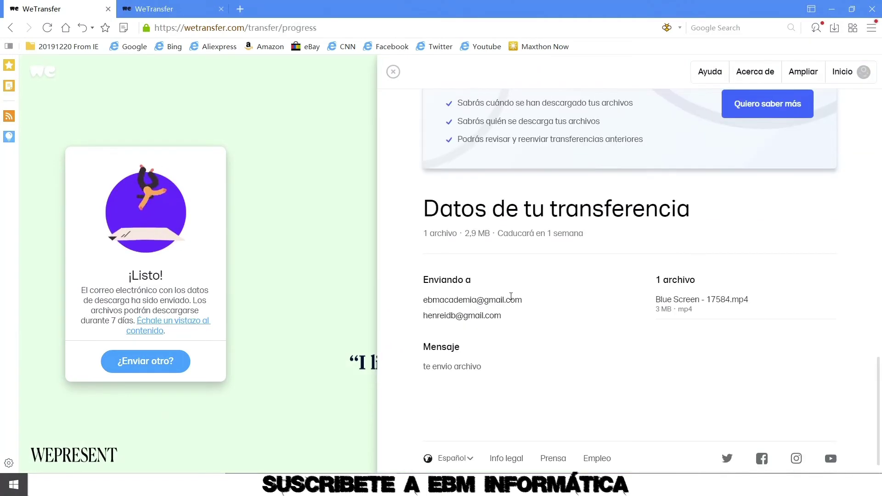
pyautogui.click(294, 189)
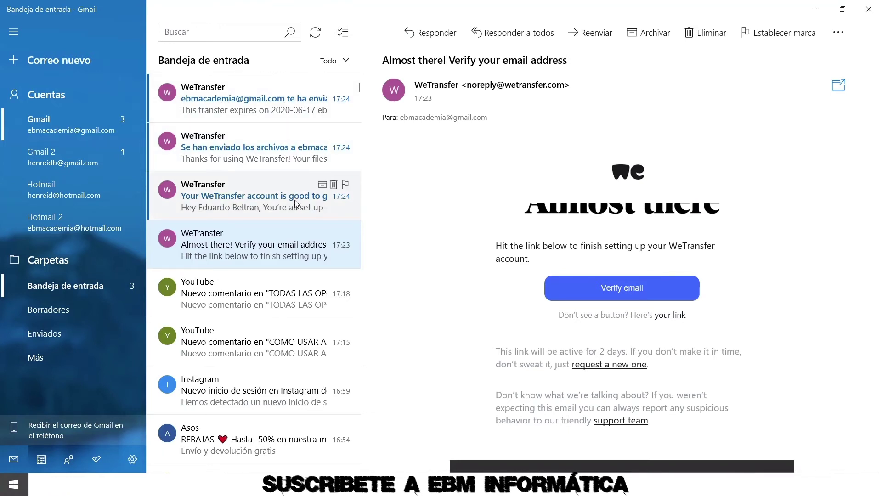
# - In the second Gmail inbox, open the WeTransfer e-mail and follow its Get your files link
pyautogui.click(98, 147)
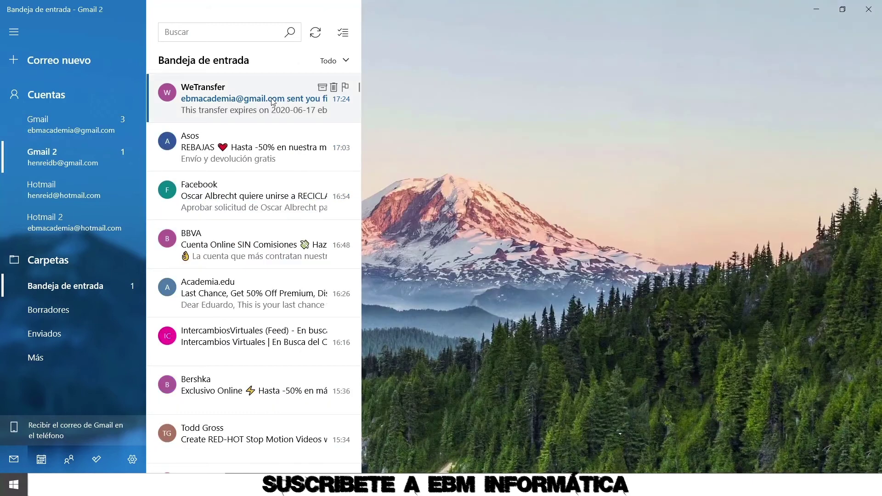
pyautogui.click(272, 102)
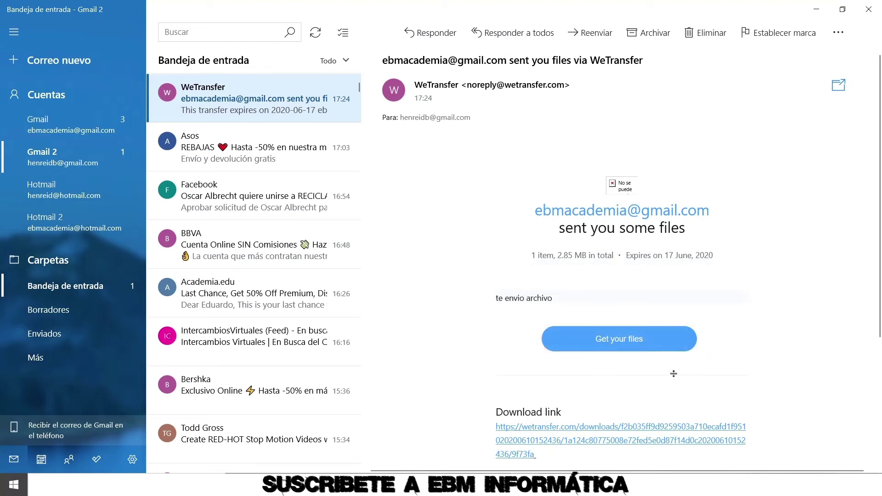
pyautogui.click(620, 345)
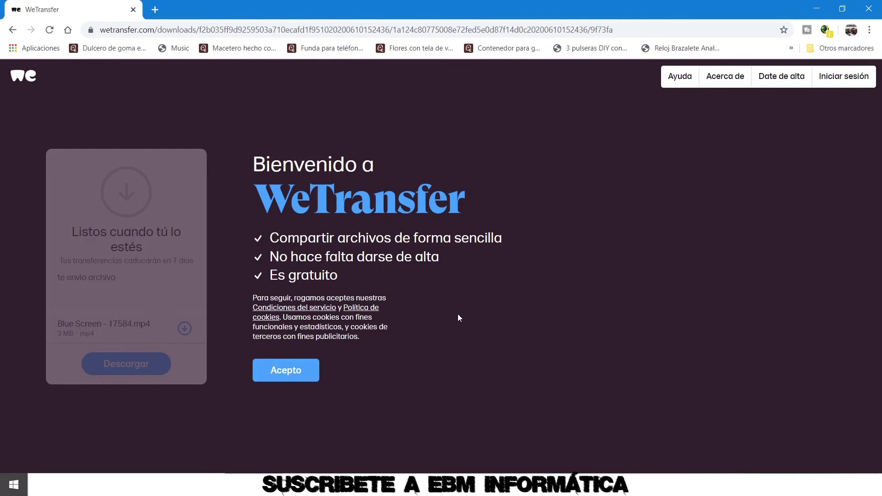